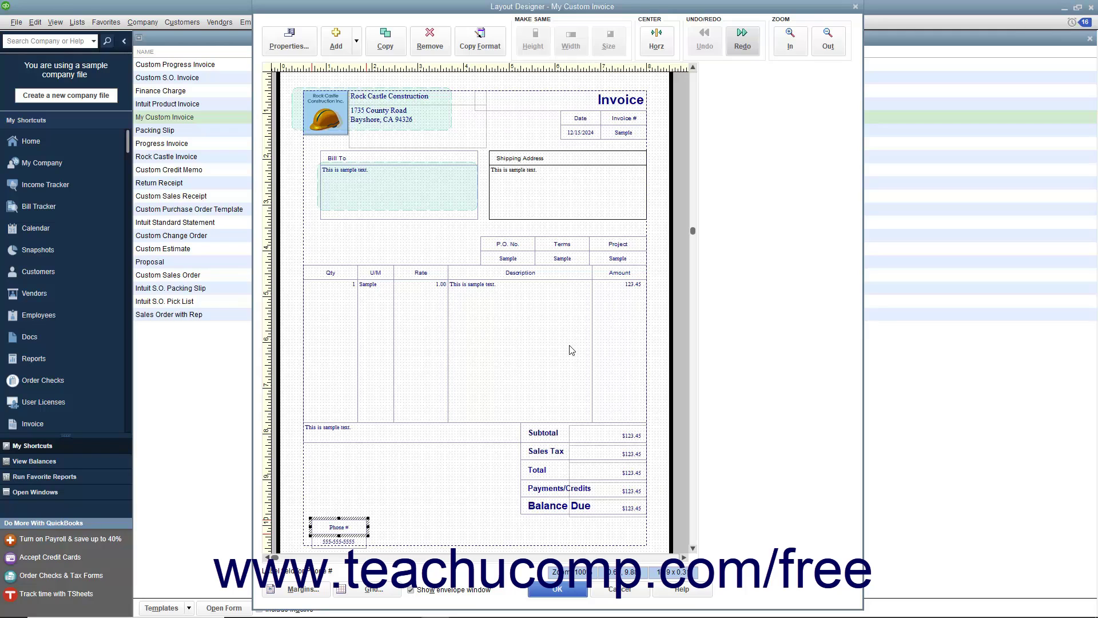
Accept margins of 0.50 inch top, left and right, and 0.56 inch bottom.
left_click(300, 590)
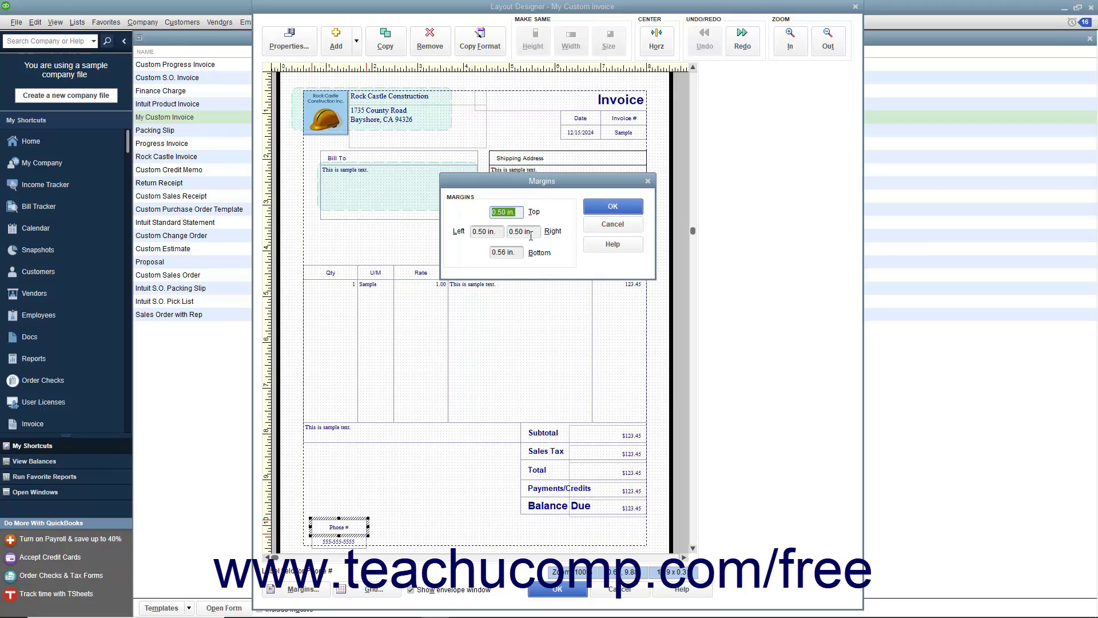
left_click(636, 212)
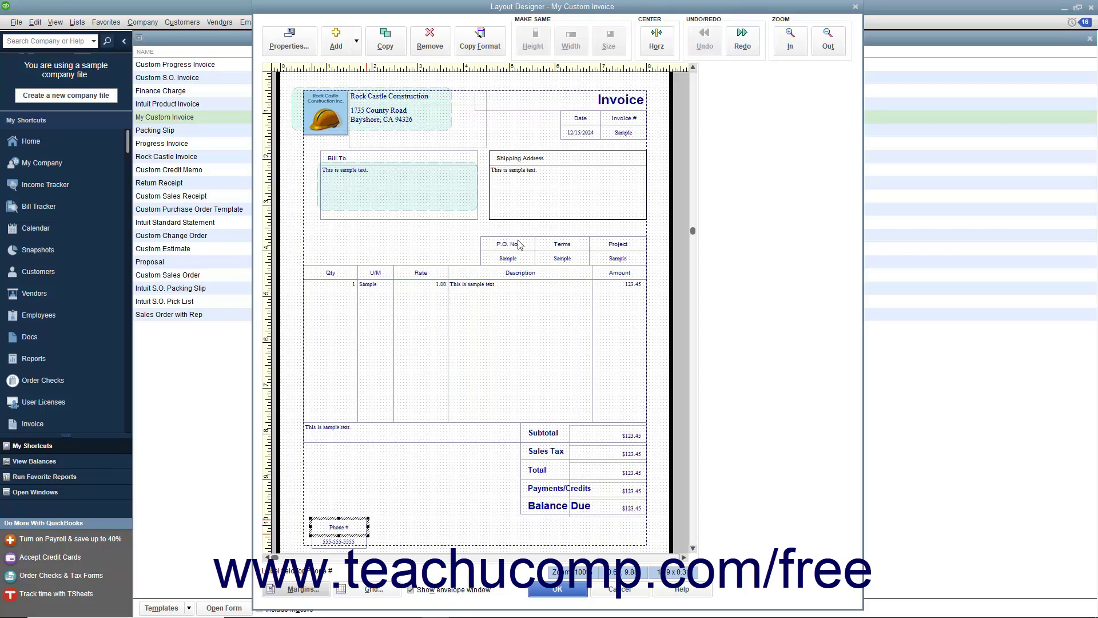
In Grid and Snap Settings, toggle Show grid and Snap to grid off and back on.
left_click(375, 590)
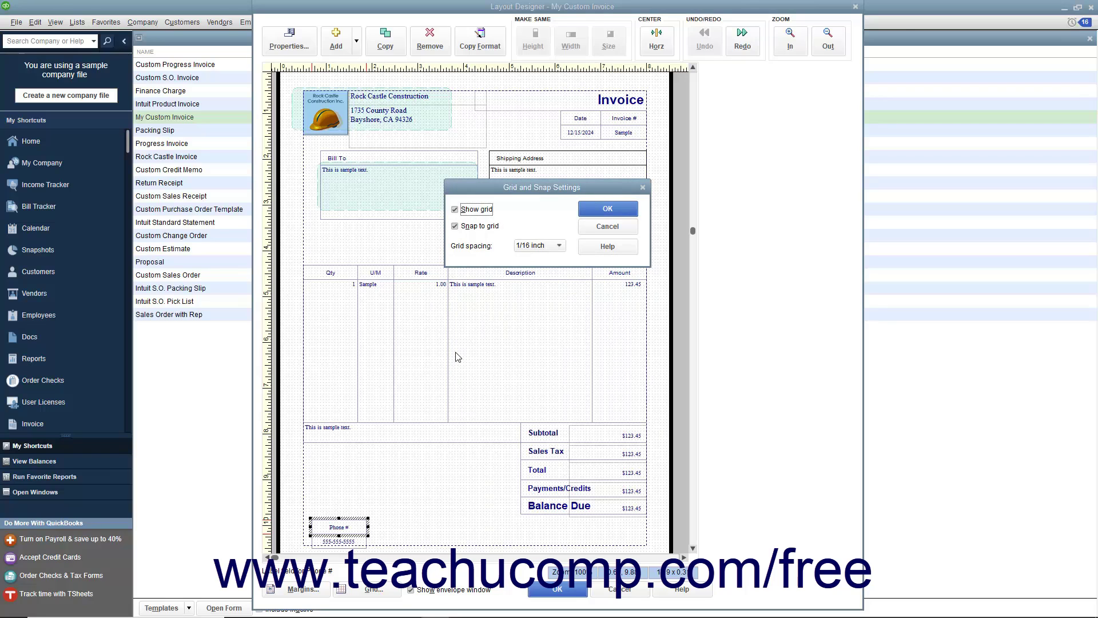
left_click(454, 210)
left_click(455, 210)
left_click(455, 227)
left_click(456, 226)
Keep the grid spacing at 1/16 inch and apply the grid settings.
left_click(560, 247)
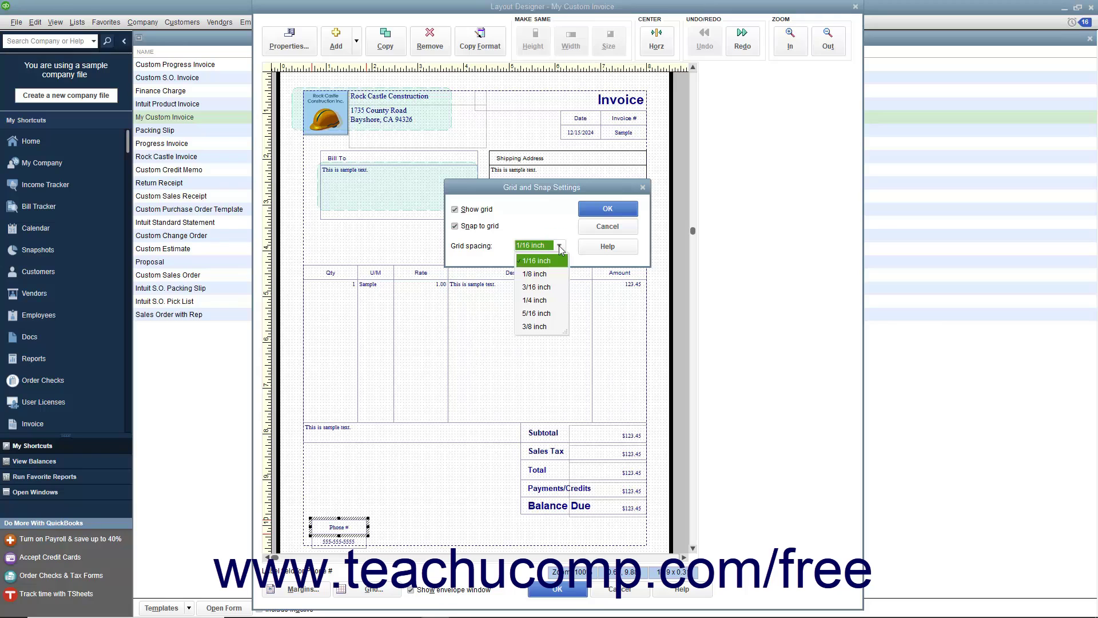
left_click(558, 246)
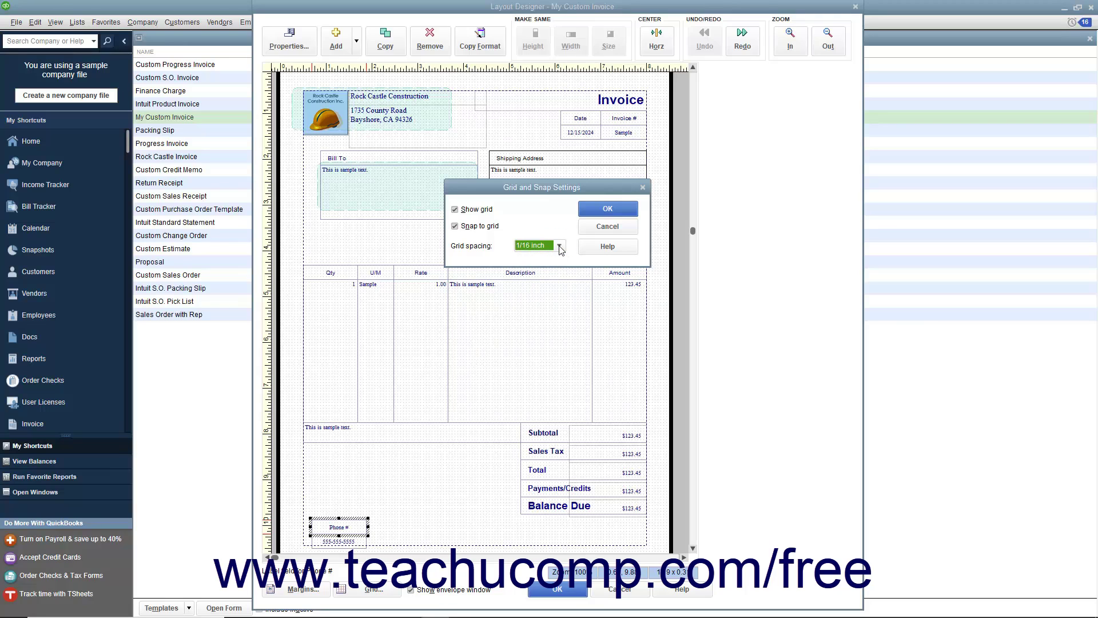
left_click(600, 212)
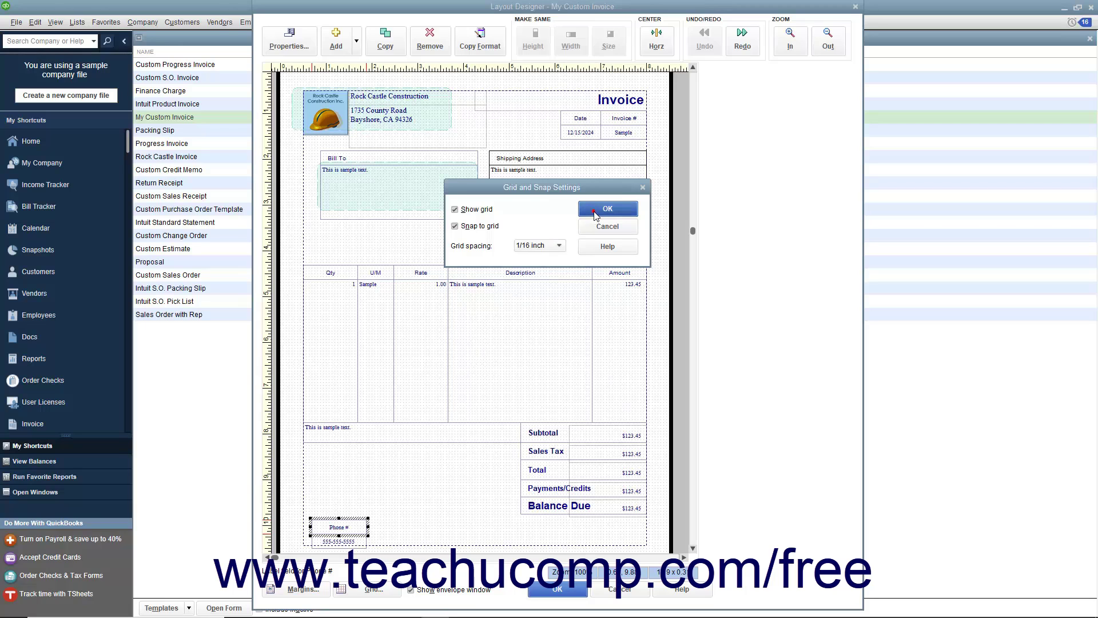